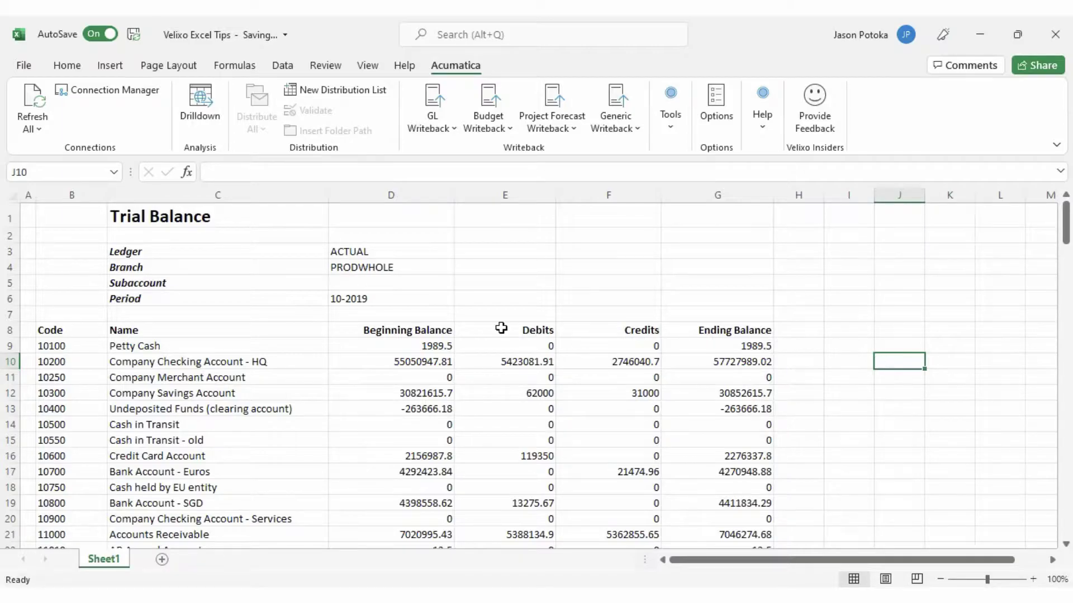
# Check the period in D6 and the beginning balance, debit and credit formulas in row 9
pyautogui.click(397, 299)
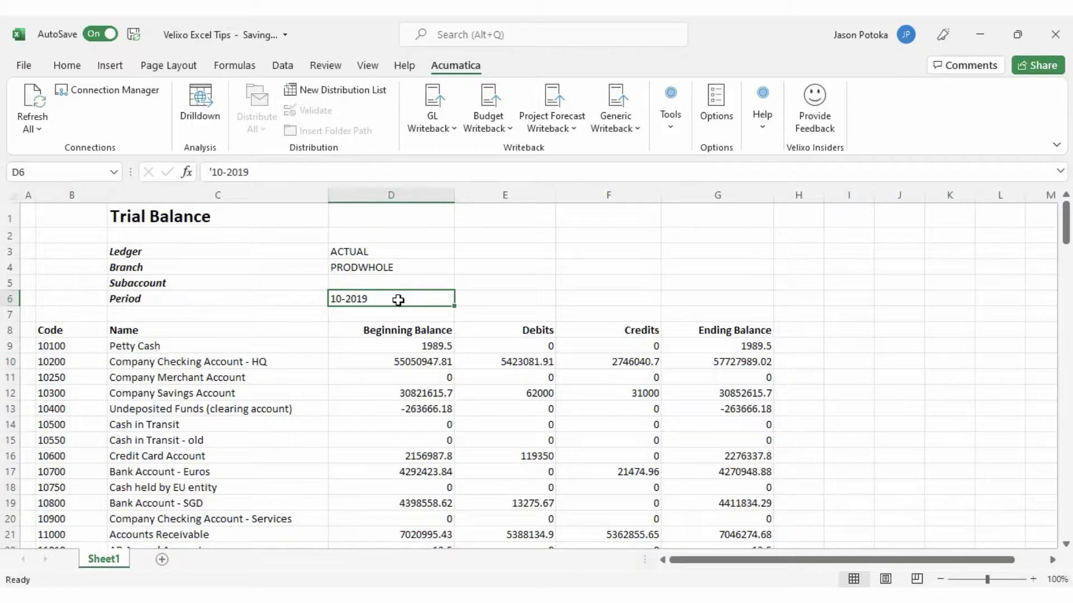
pyautogui.click(433, 348)
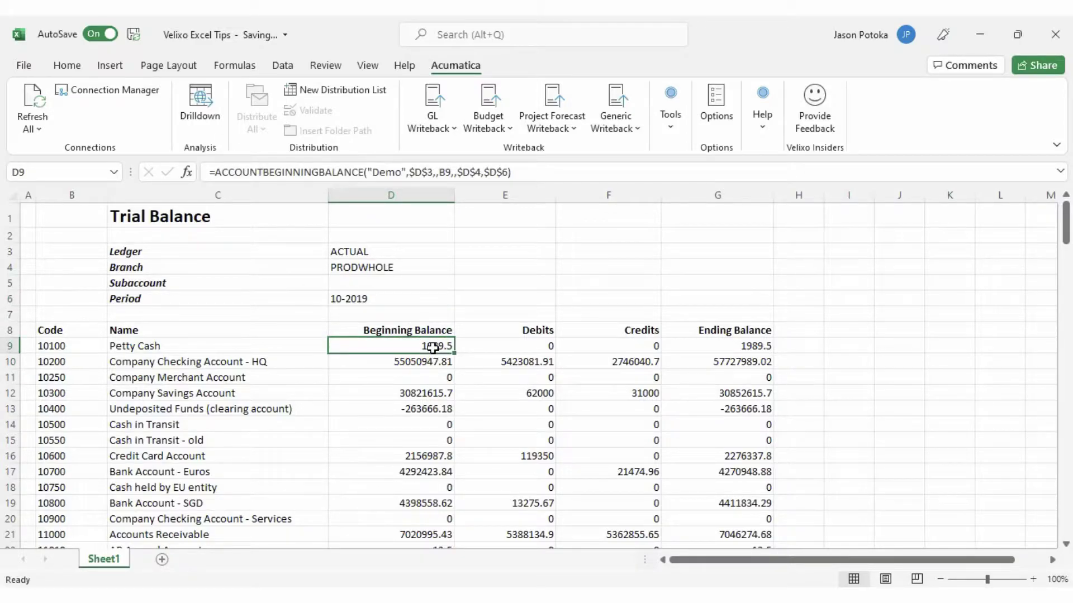
pyautogui.press('Right')
pyautogui.press('Right')
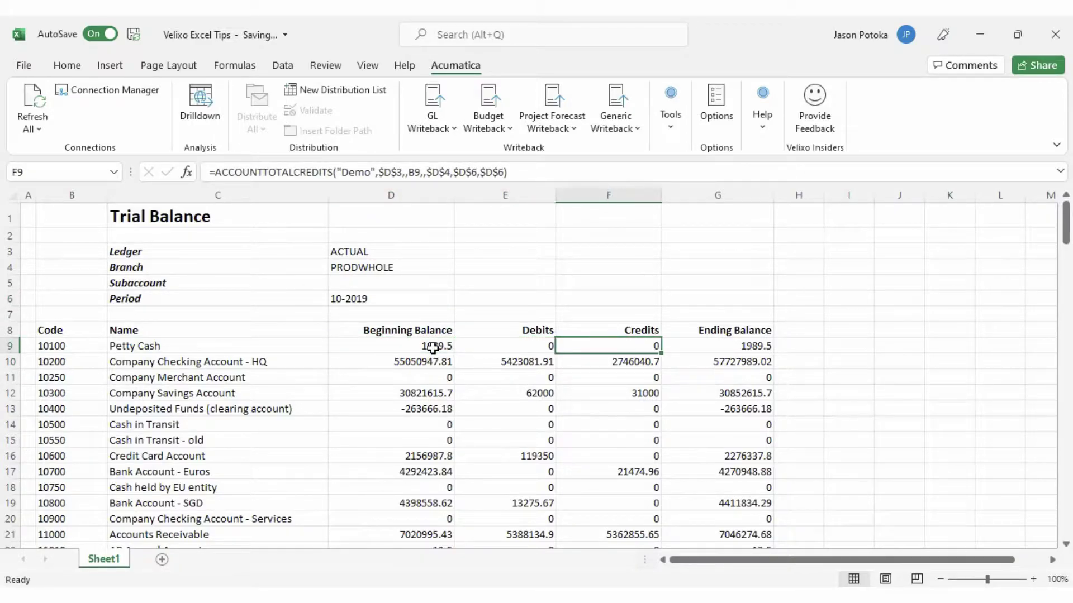
pyautogui.press('Right')
pyautogui.press('Right')
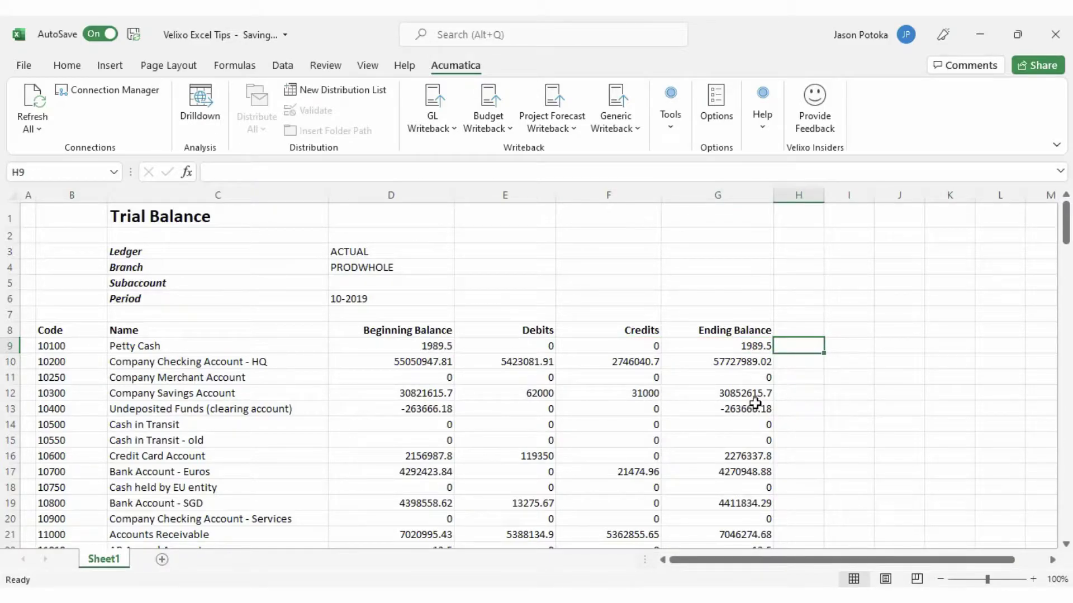
pyautogui.scroll(-3, 722, 385)
pyautogui.scroll(-3, 725, 385)
pyautogui.scroll(-7, 726, 386)
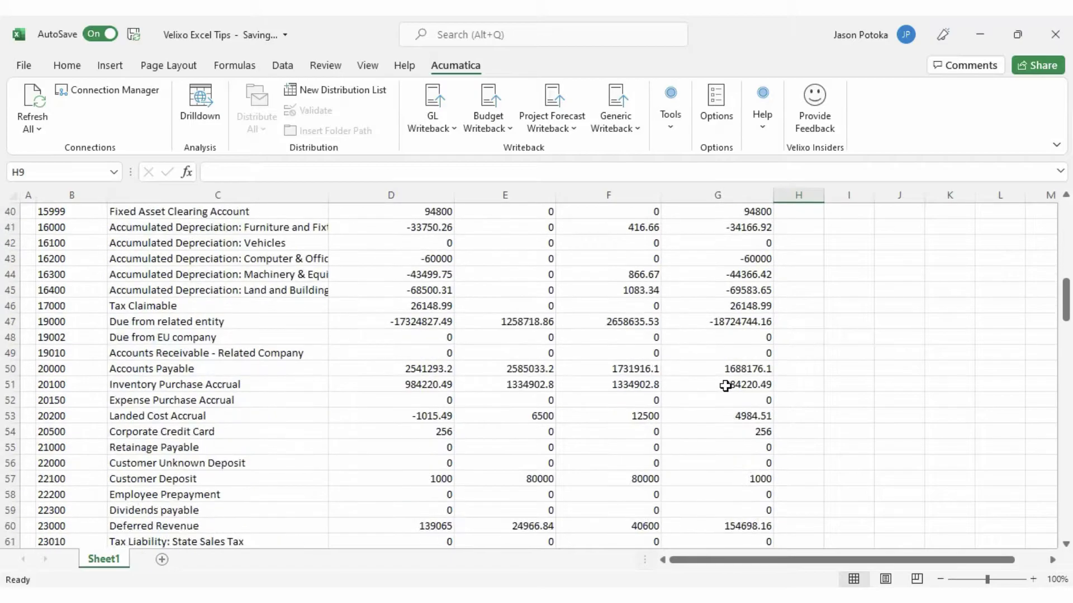
pyautogui.scroll(-4, 726, 386)
pyautogui.scroll(-4, 727, 385)
pyautogui.scroll(-4, 729, 386)
pyautogui.scroll(-9, 732, 386)
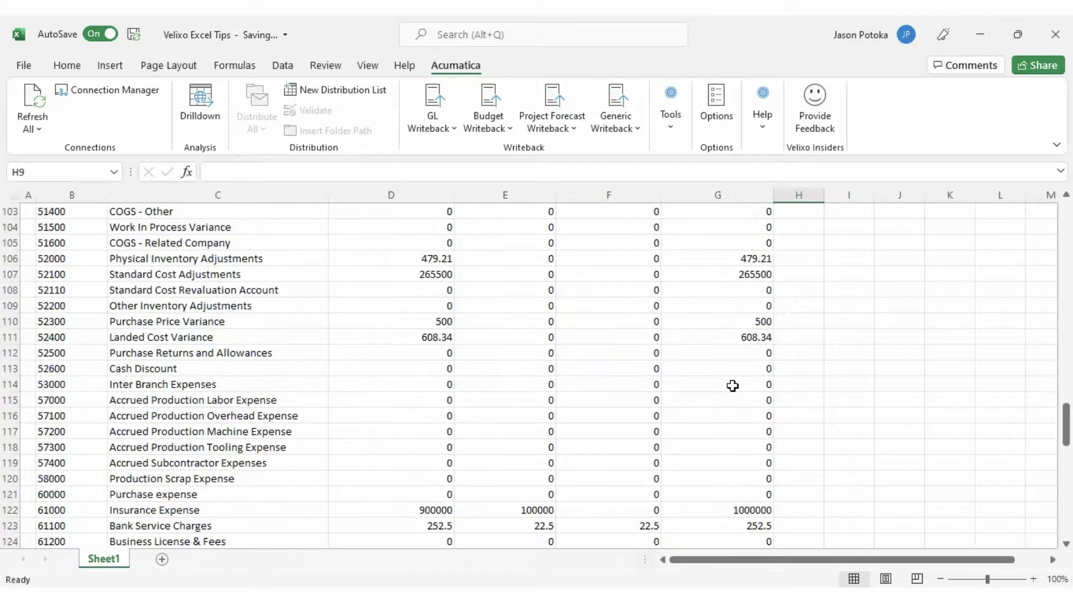
pyautogui.scroll(-4, 732, 386)
pyautogui.scroll(-4, 735, 387)
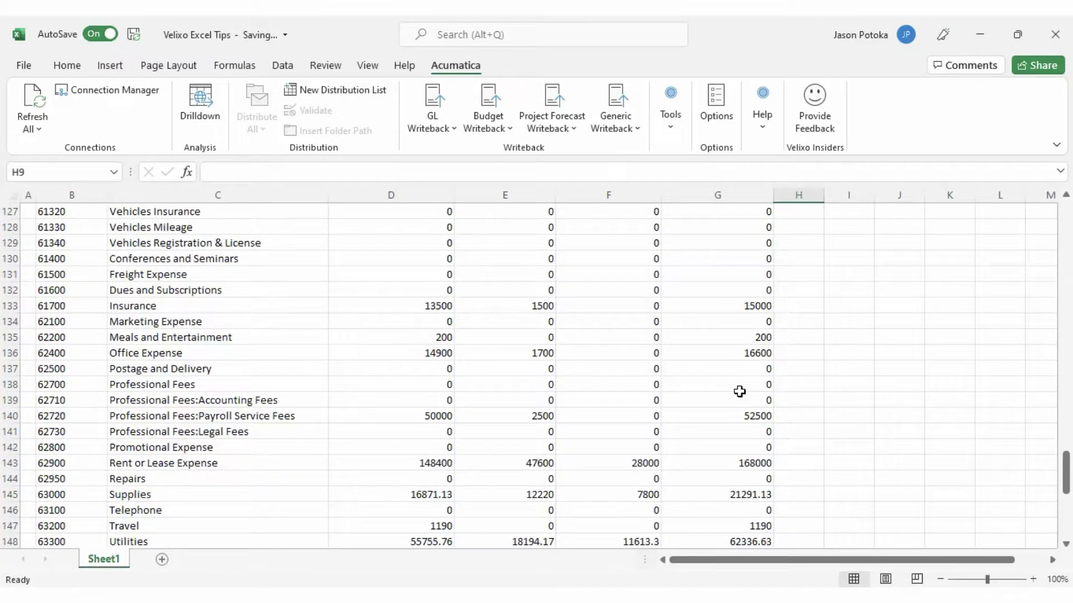
pyautogui.scroll(4, 739, 392)
pyautogui.scroll(5, 739, 392)
pyautogui.scroll(6, 740, 391)
pyautogui.scroll(6, 740, 392)
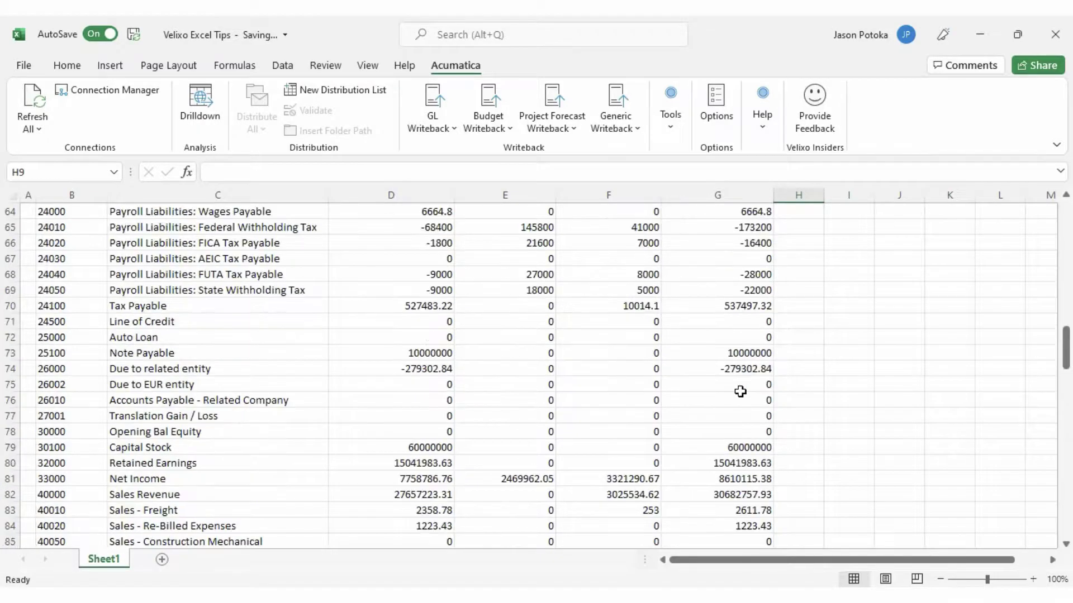
pyautogui.scroll(11, 740, 391)
pyautogui.scroll(7, 740, 391)
pyautogui.scroll(3, 741, 391)
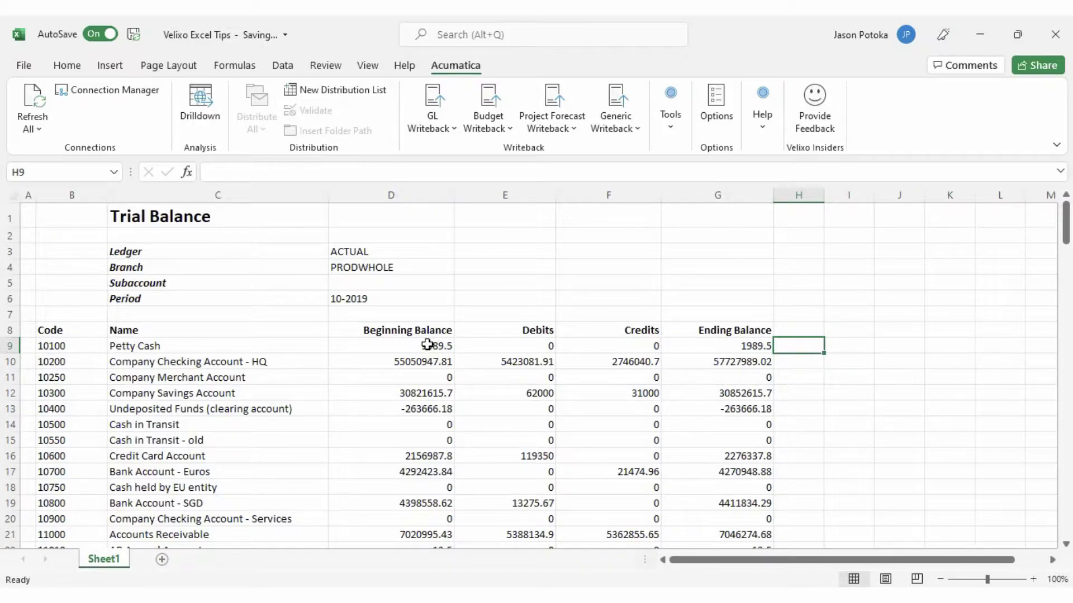
# Apply Velixo Auto Hide for zero rows to D9:G170 and acknowledge the notice
pyautogui.moveTo(436, 346)
pyautogui.mouseDown()
pyautogui.moveTo(717, 534)
pyautogui.moveTo(732, 522)
pyautogui.mouseUp()
pyautogui.scroll(14, 730, 467)
pyautogui.scroll(18, 730, 467)
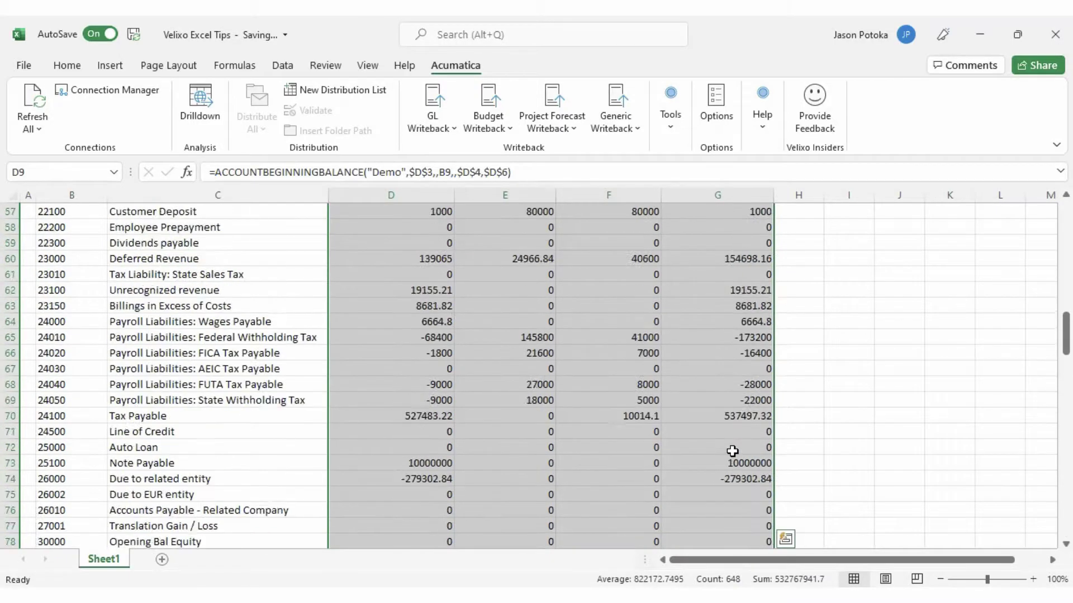
pyautogui.scroll(15, 732, 452)
pyautogui.scroll(3, 731, 452)
pyautogui.click(668, 128)
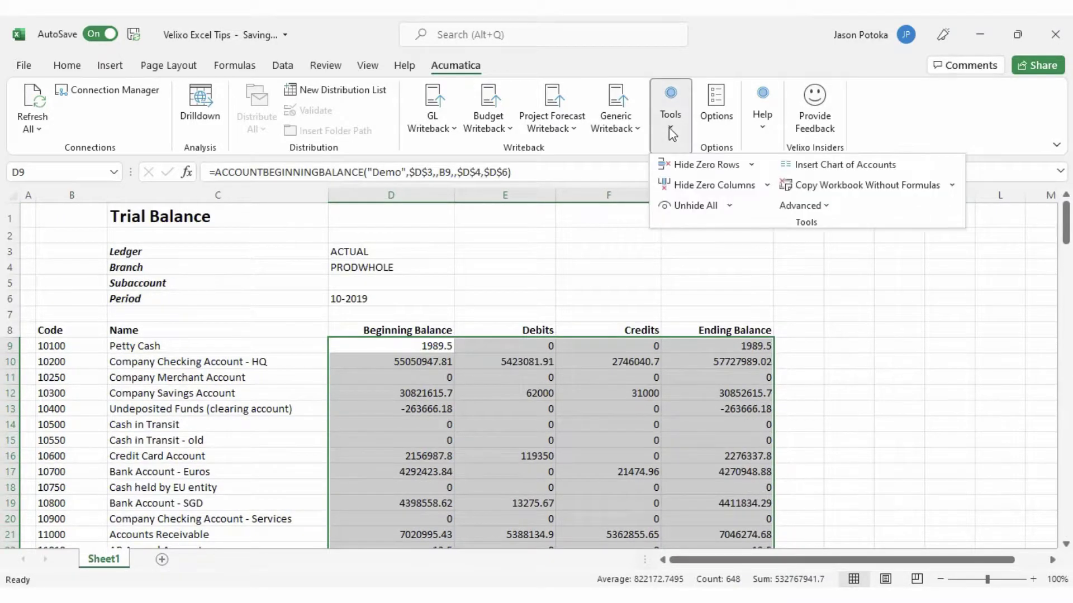
pyautogui.click(750, 166)
pyautogui.click(769, 210)
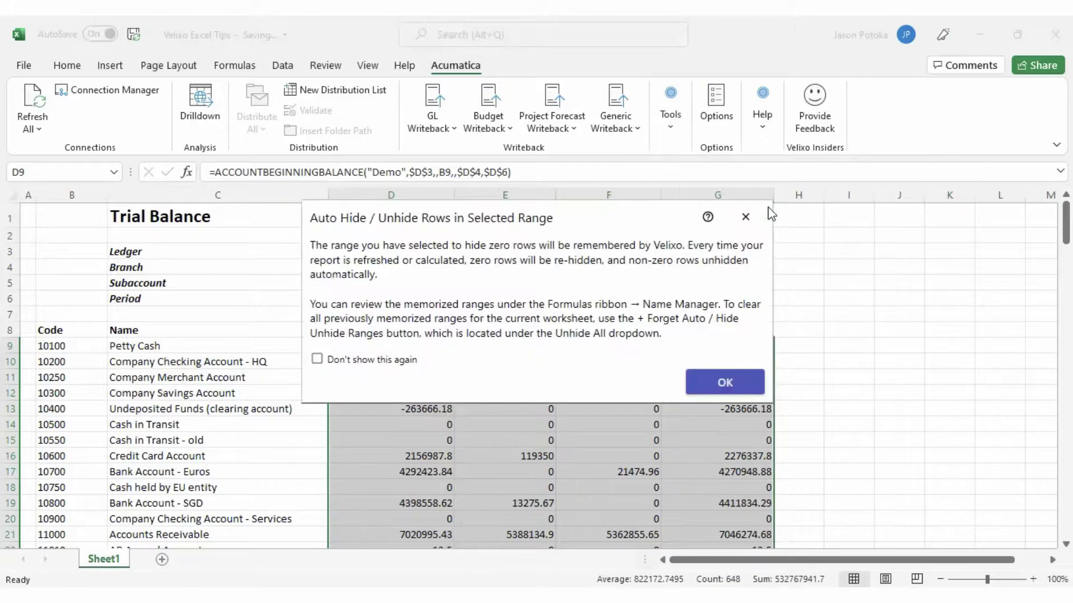
pyautogui.click(726, 378)
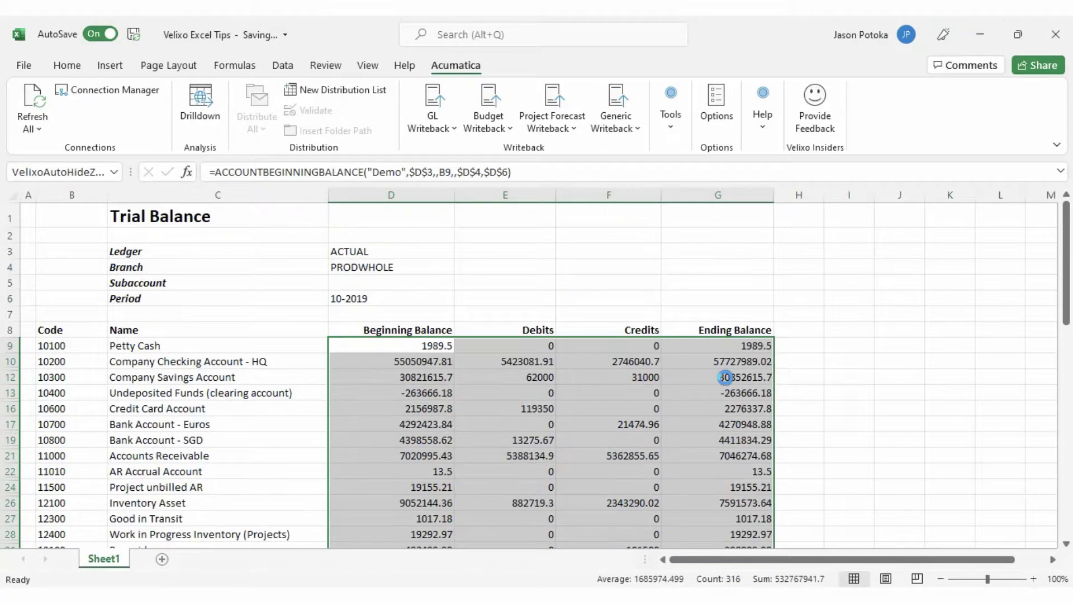
pyautogui.click(815, 378)
pyautogui.scroll(-6, 817, 390)
pyautogui.scroll(-5, 818, 393)
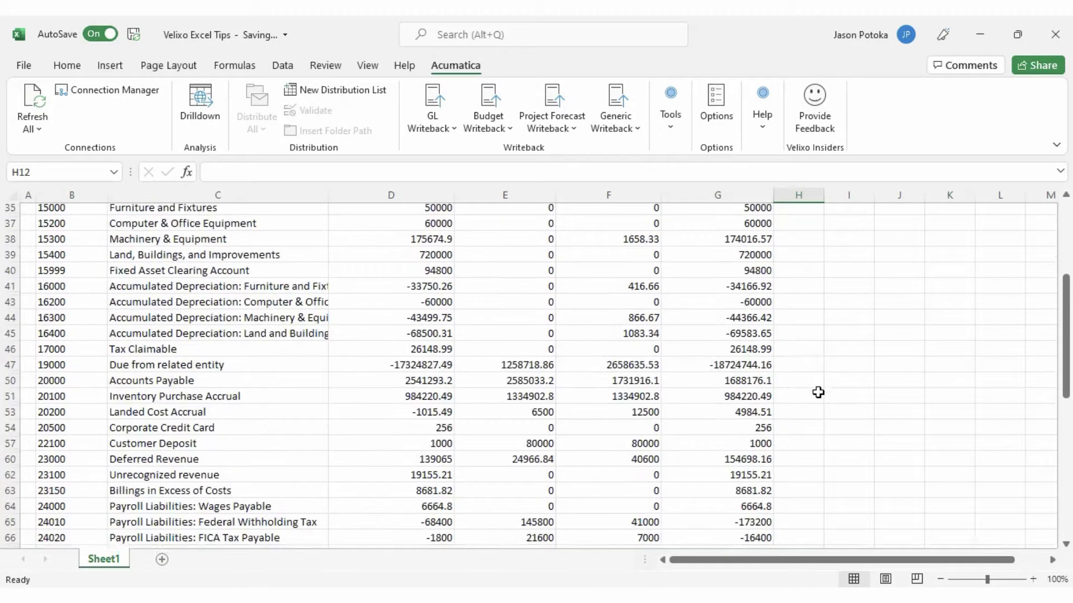
pyautogui.scroll(-7, 818, 392)
pyautogui.scroll(-7, 818, 392)
pyautogui.scroll(3, 818, 392)
pyautogui.scroll(5, 817, 394)
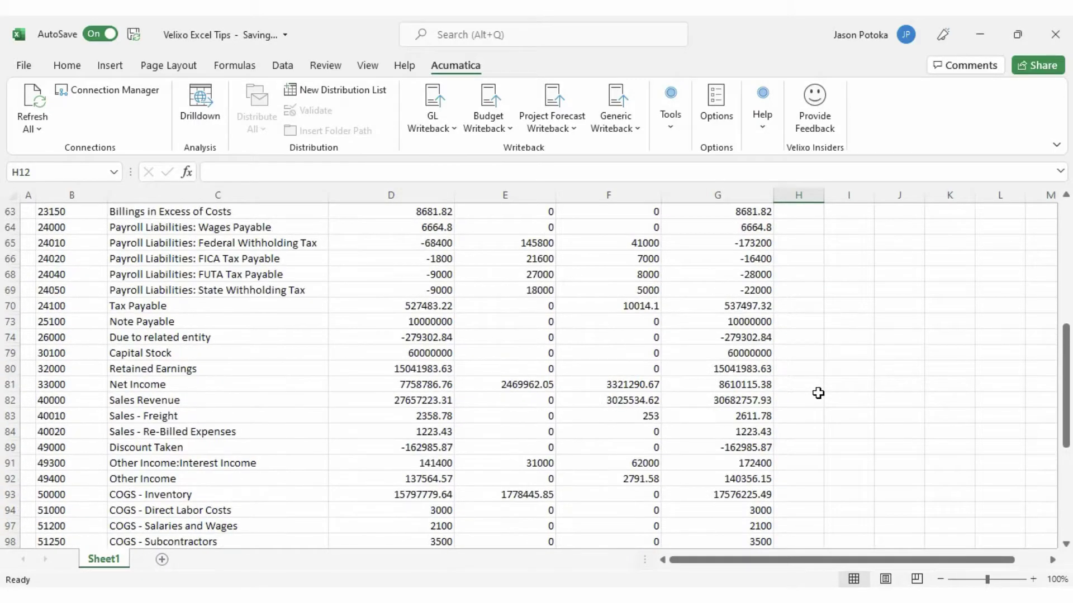
pyautogui.scroll(10, 819, 393)
pyautogui.scroll(7, 819, 391)
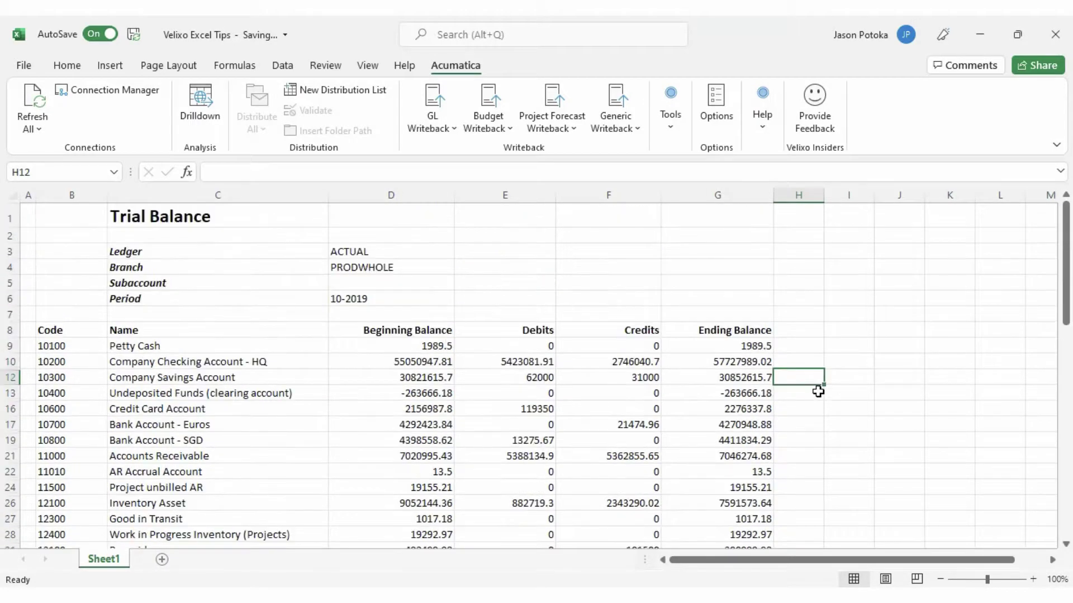
# Recalculate the trial balance for periods 10-2018 and 10-2017, finishing on 10-2019
pyautogui.doubleClick(388, 299)
pyautogui.write('8')
pyautogui.press('Return')
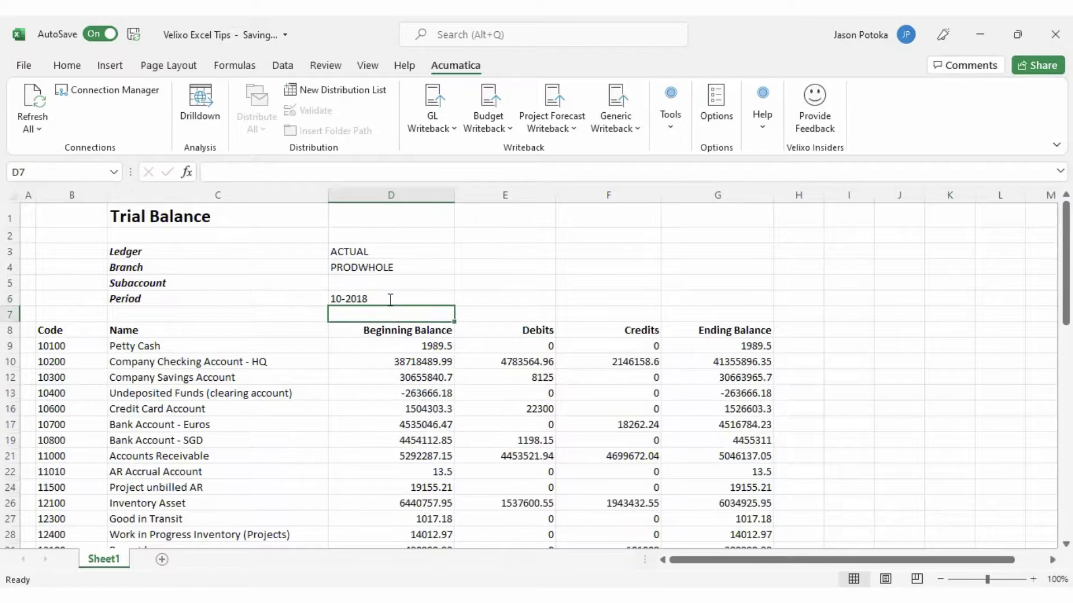
pyautogui.doubleClick(390, 299)
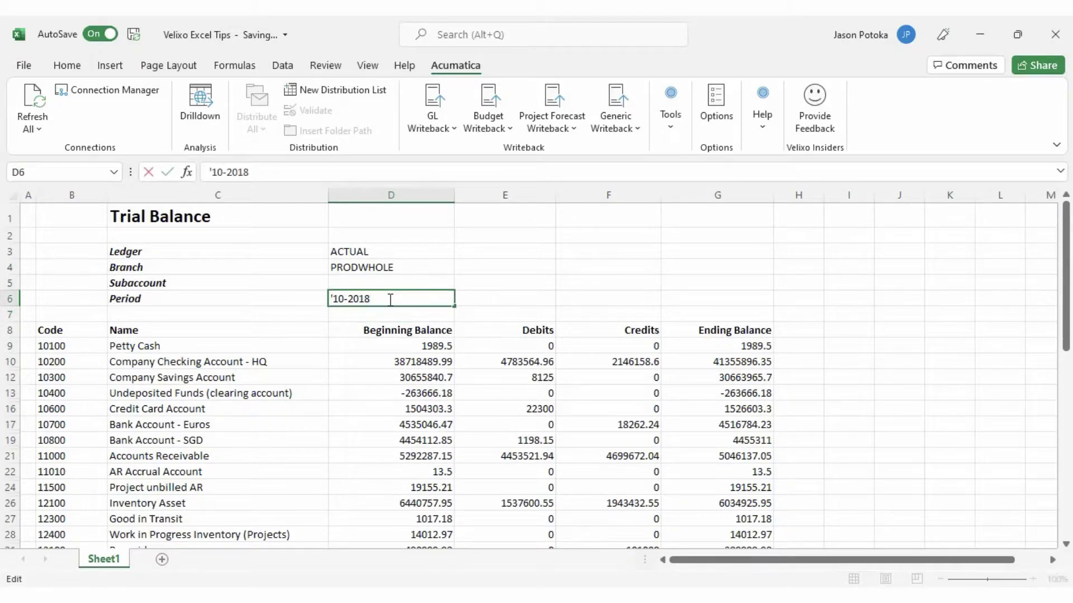
pyautogui.write('7')
pyautogui.press('Return')
pyautogui.doubleClick(389, 300)
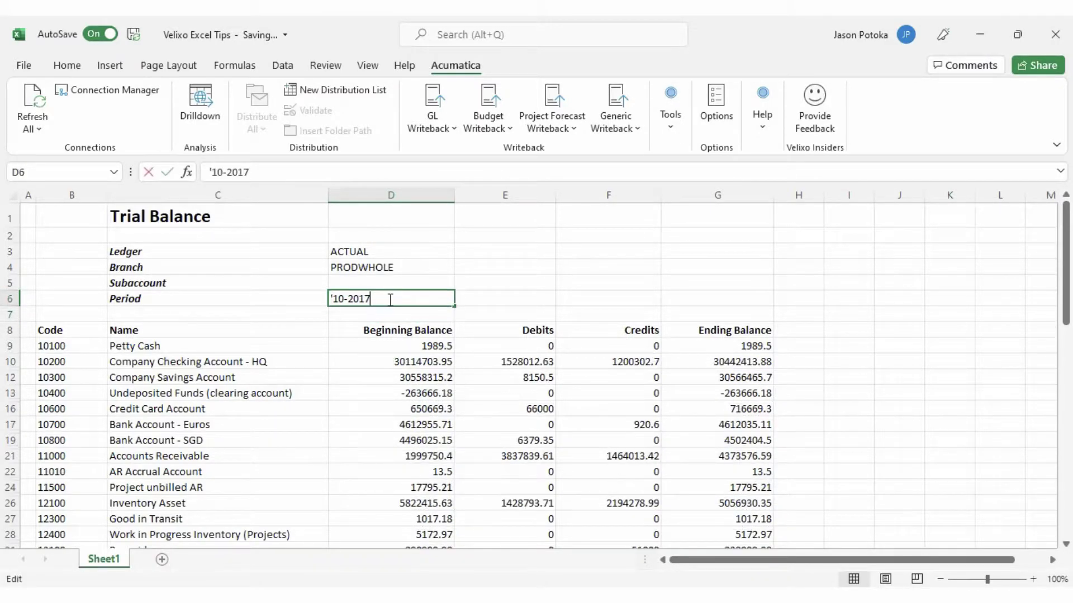
pyautogui.press('BackSpace')
pyautogui.press('Return')
# Switch the D4 Branch to SERVEAST, then PRODRETAIL, then back to PRODWHOLE
pyautogui.click(399, 269)
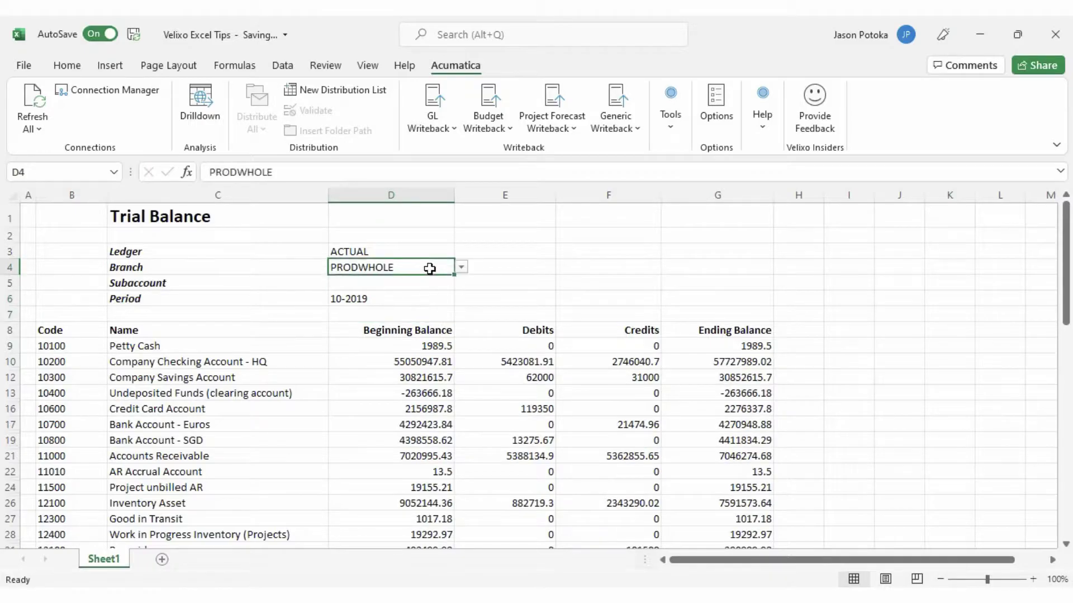
pyautogui.click(461, 267)
pyautogui.click(430, 302)
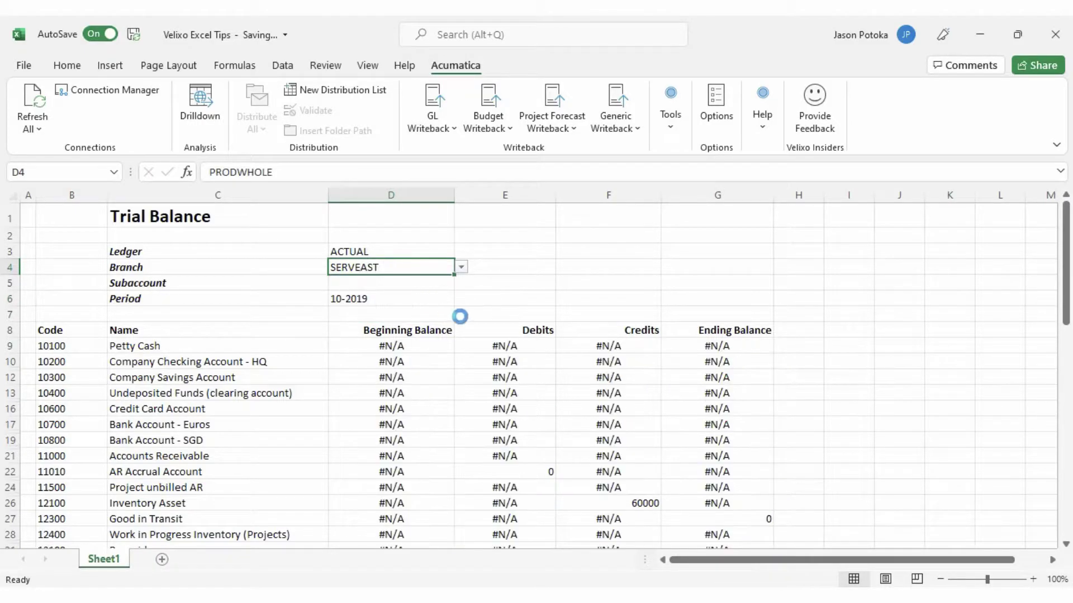
pyautogui.scroll(-5, 653, 367)
pyautogui.scroll(-5, 662, 367)
pyautogui.scroll(2, 662, 367)
pyautogui.scroll(3, 662, 367)
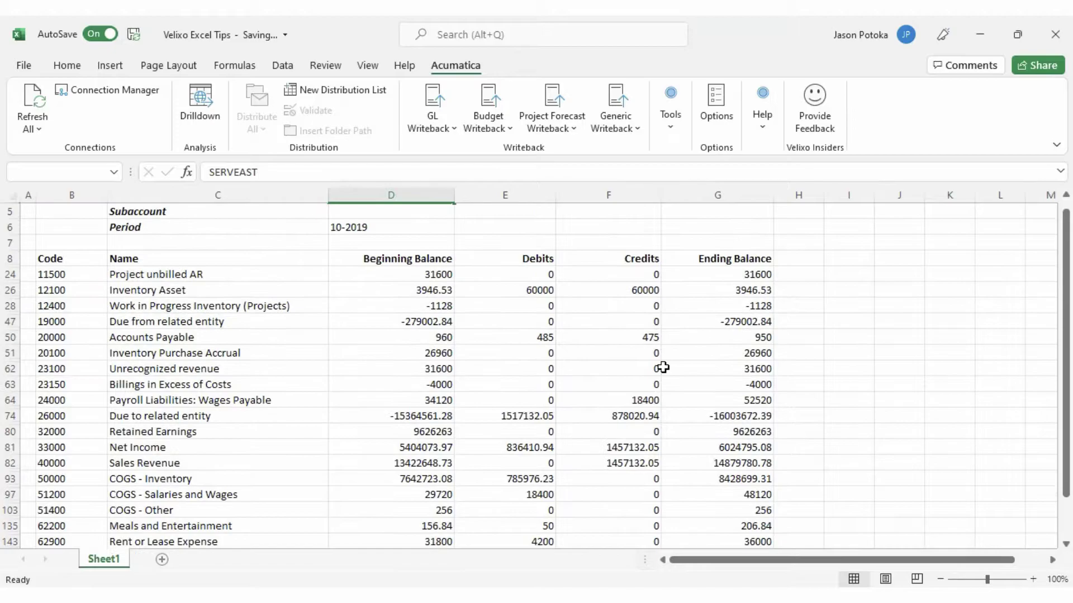
pyautogui.scroll(1, 662, 367)
pyautogui.click(459, 243)
pyautogui.click(419, 266)
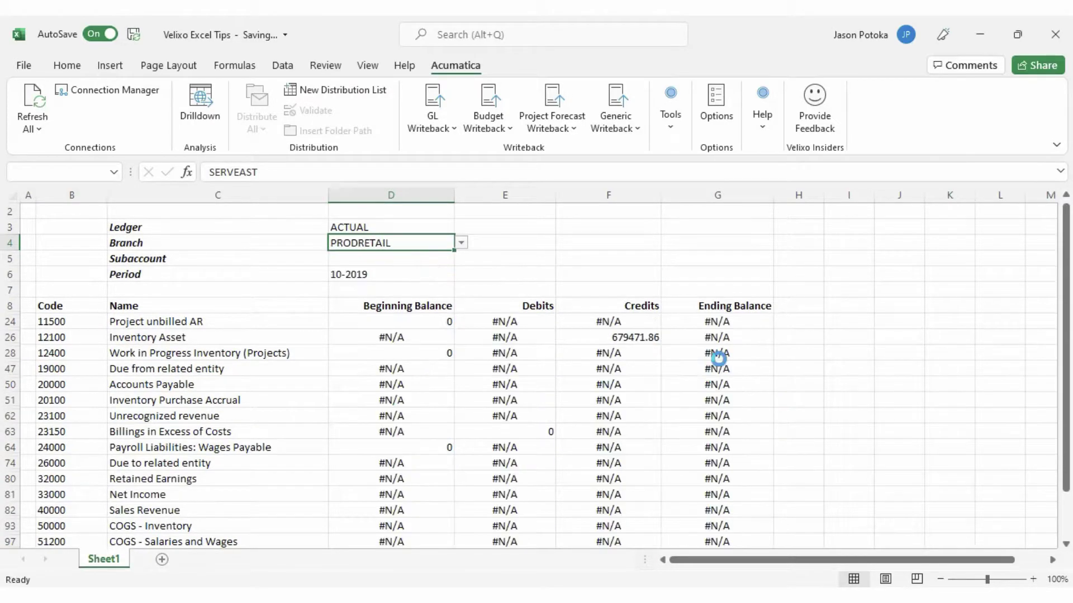
pyautogui.scroll(1, 726, 292)
pyautogui.click(461, 267)
pyautogui.click(443, 291)
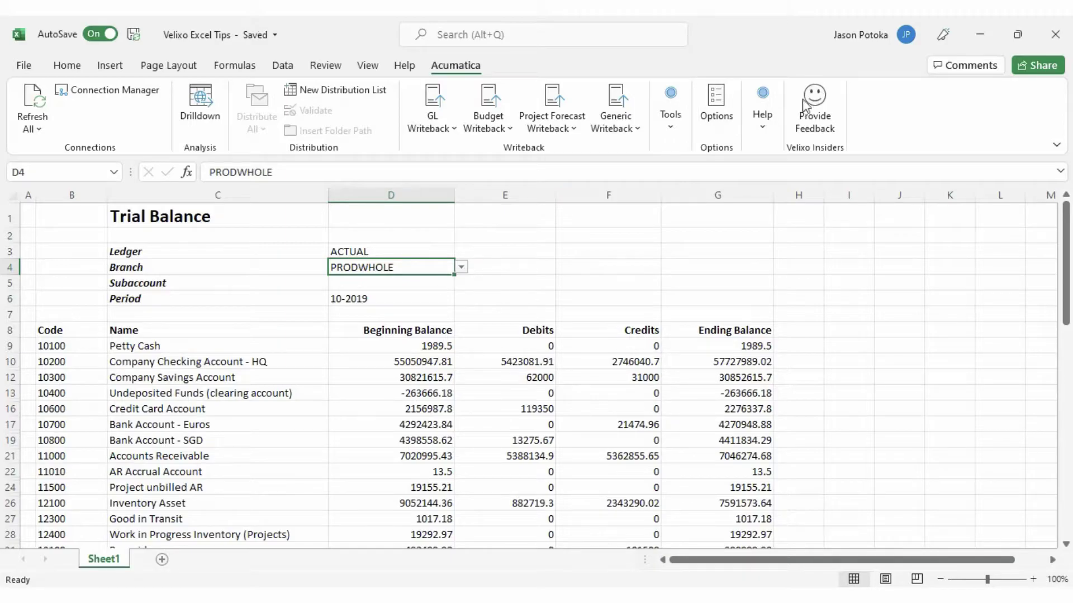
pyautogui.click(671, 115)
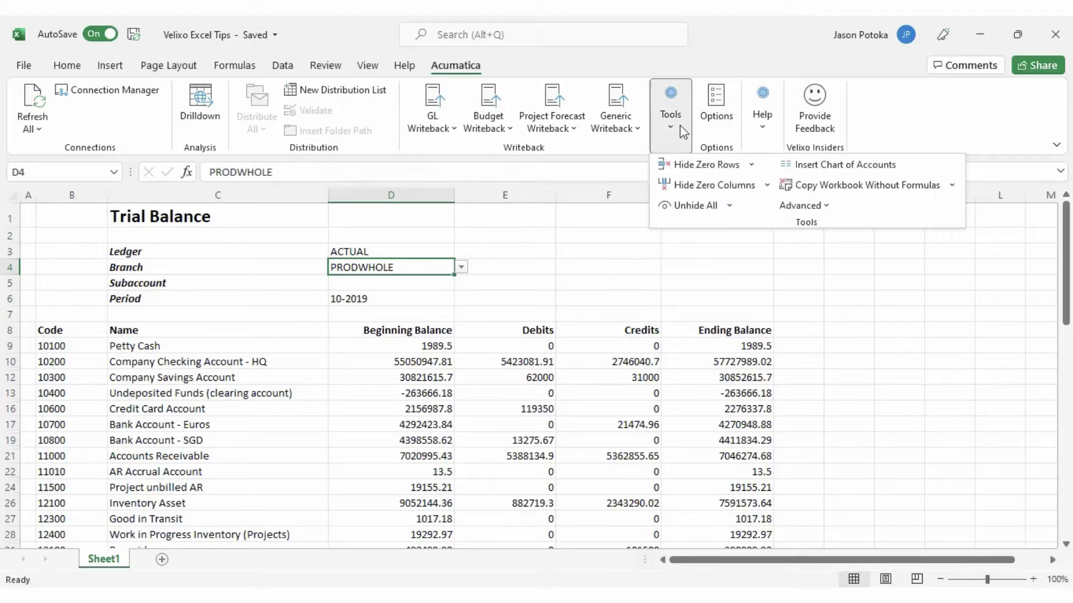
pyautogui.click(769, 185)
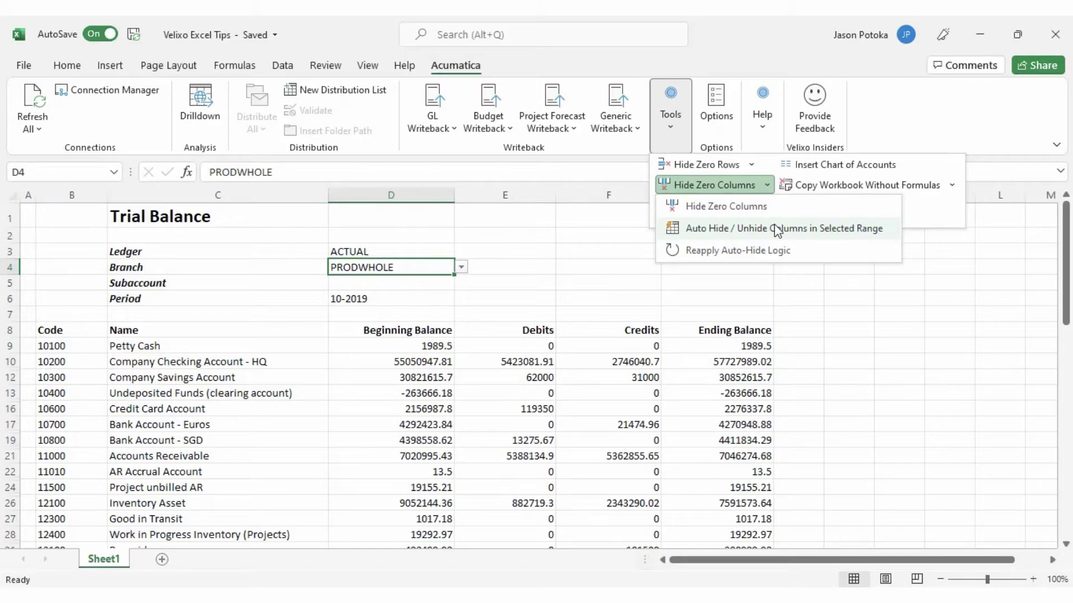
pyautogui.click(605, 258)
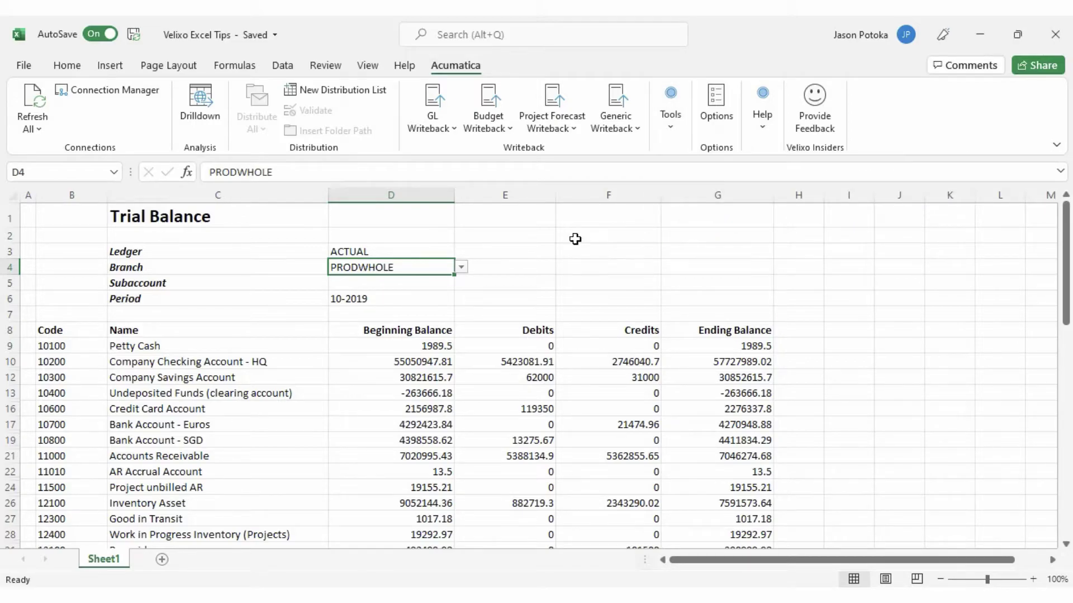
pyautogui.click(235, 66)
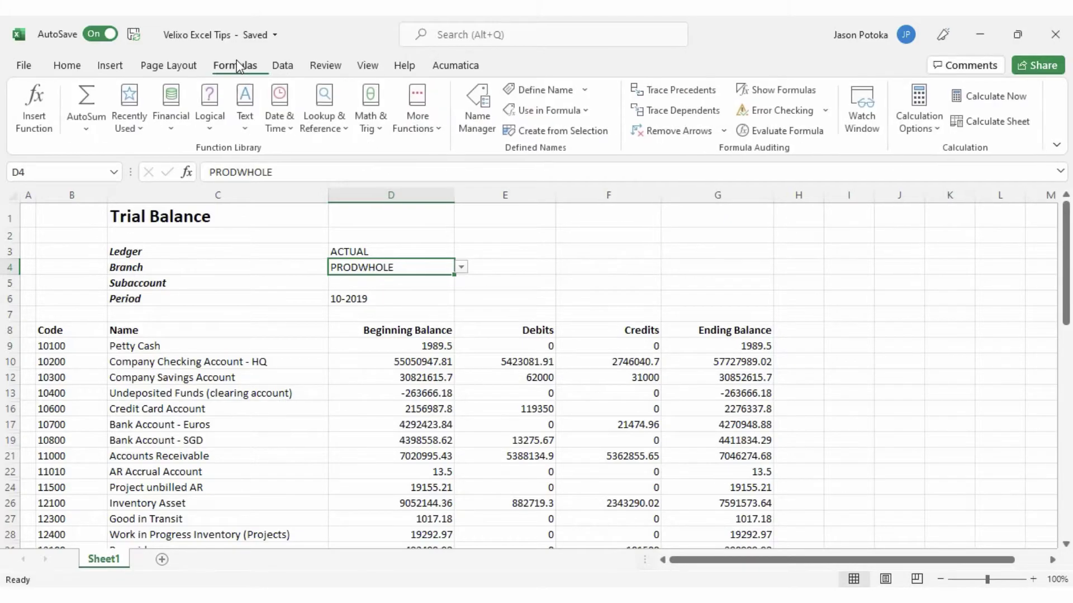
pyautogui.click(478, 115)
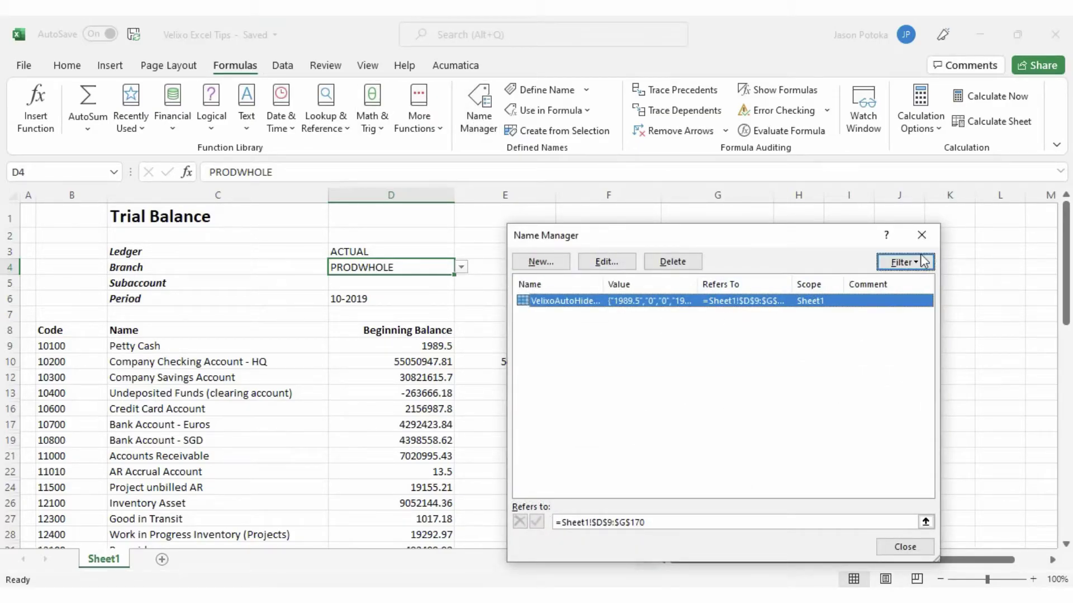
pyautogui.click(923, 235)
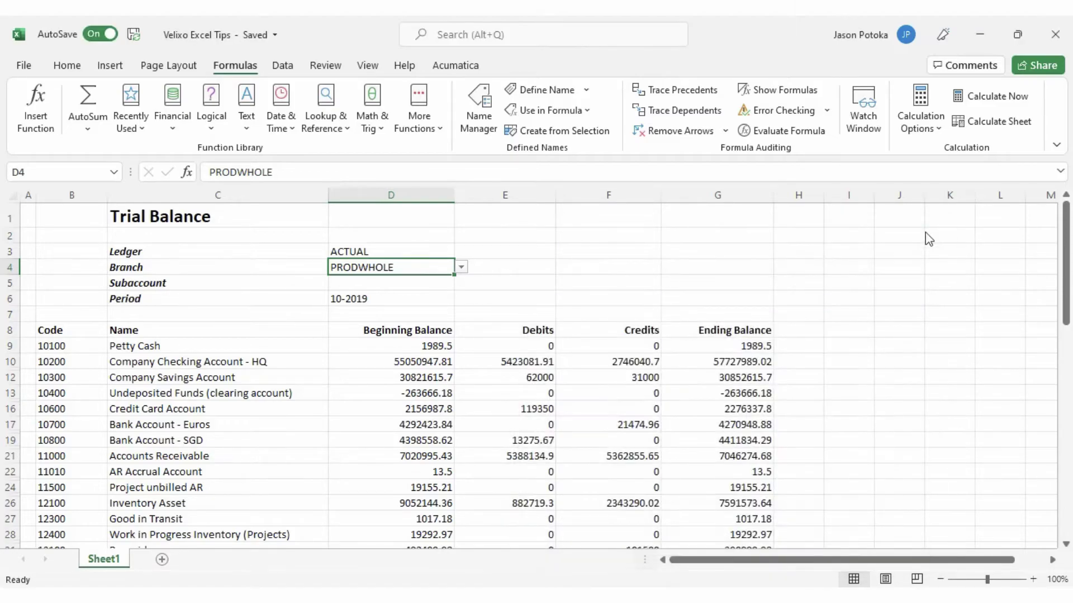
# Choose Forget Auto Hide Unhide Ranges under Velixo Tools > Unhide All to restore zero-balance rows
pyautogui.click(460, 66)
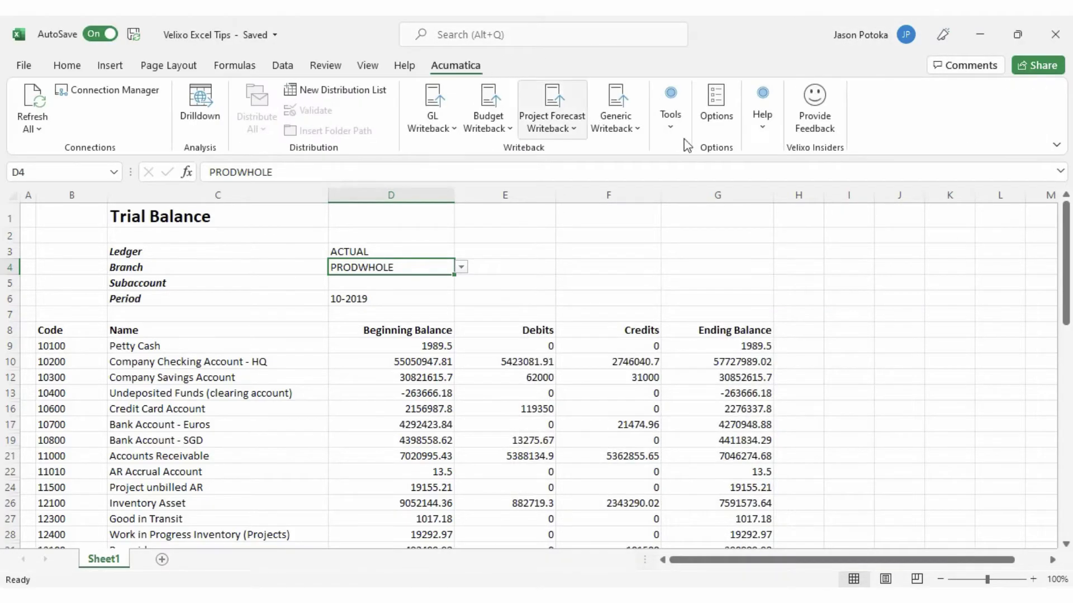
pyautogui.click(671, 134)
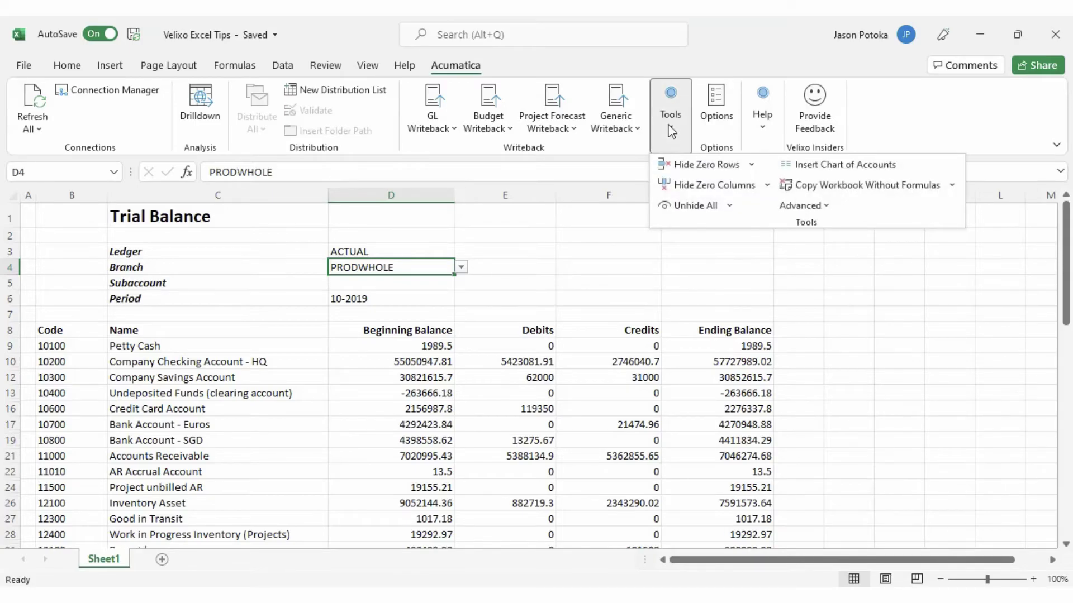
pyautogui.click(730, 204)
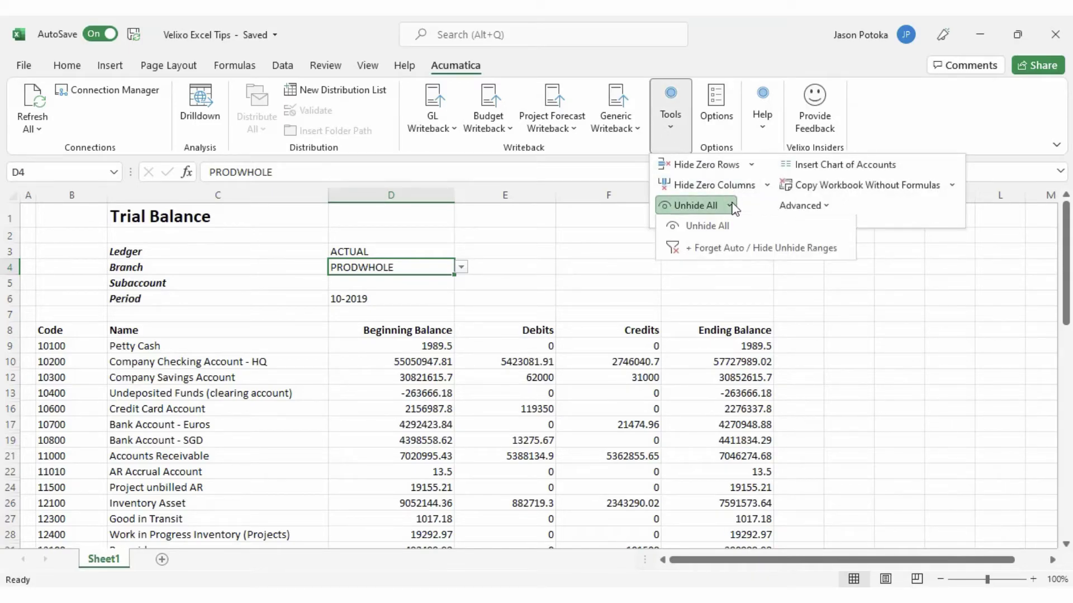
pyautogui.click(748, 249)
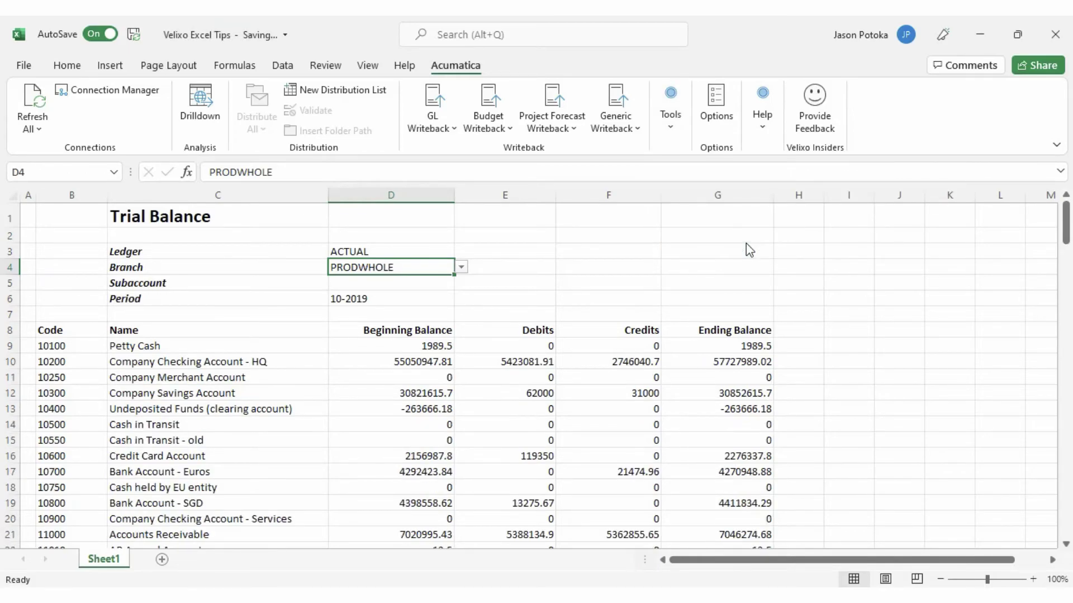